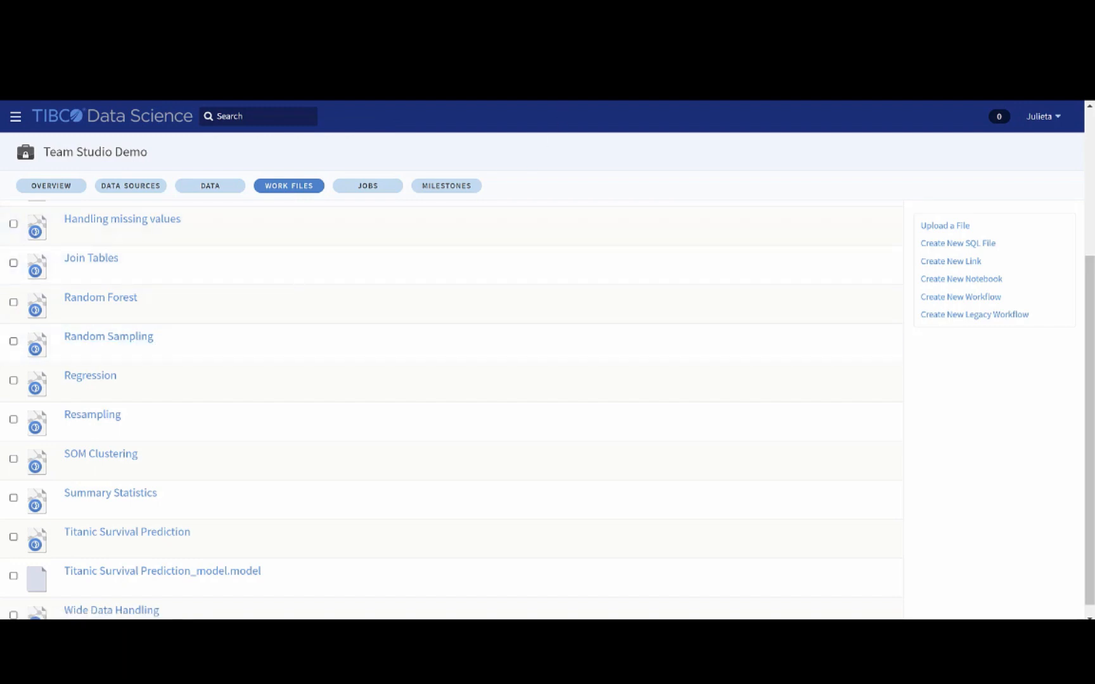
Open the Random Sampling workflow and display the data of the iris.csv dataset on its canvas
left_click(107, 336)
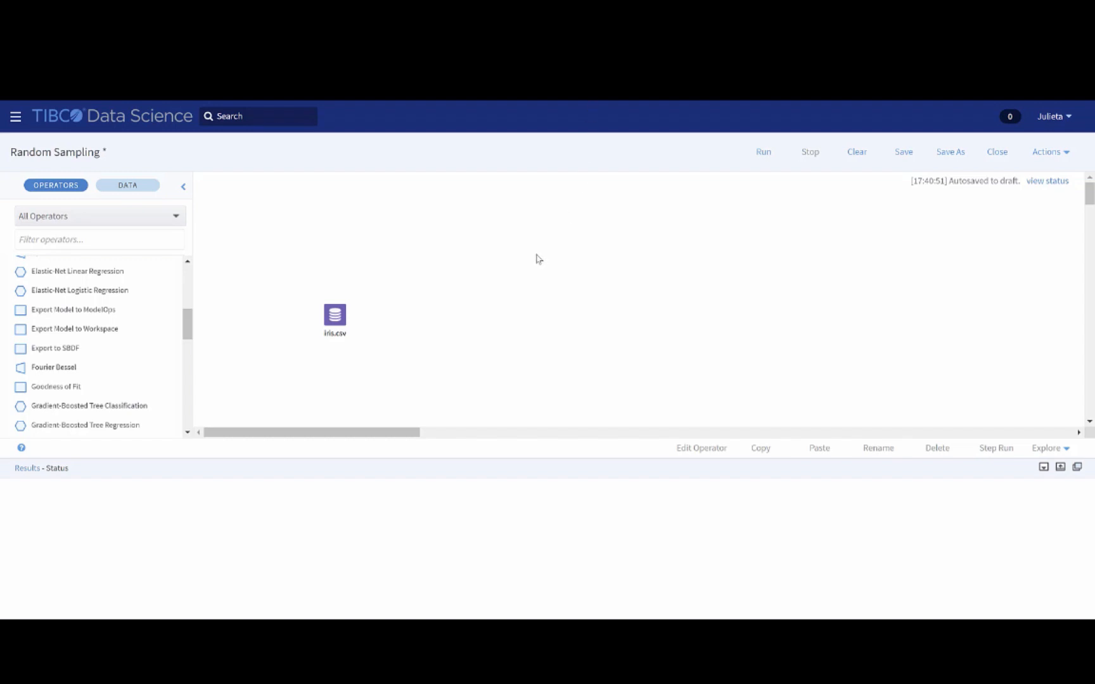
left_click(340, 323)
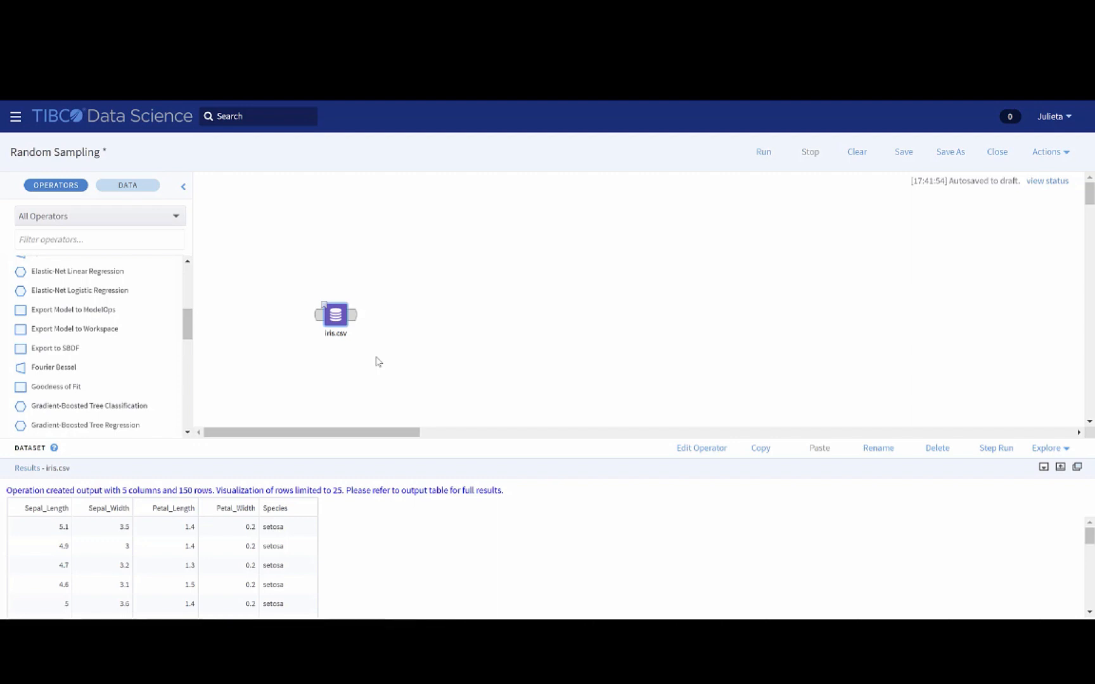
Add a Random Sampling operator beside the iris.csv dataset and connect the dataset to it
left_click_drag(188, 324, 190, 387)
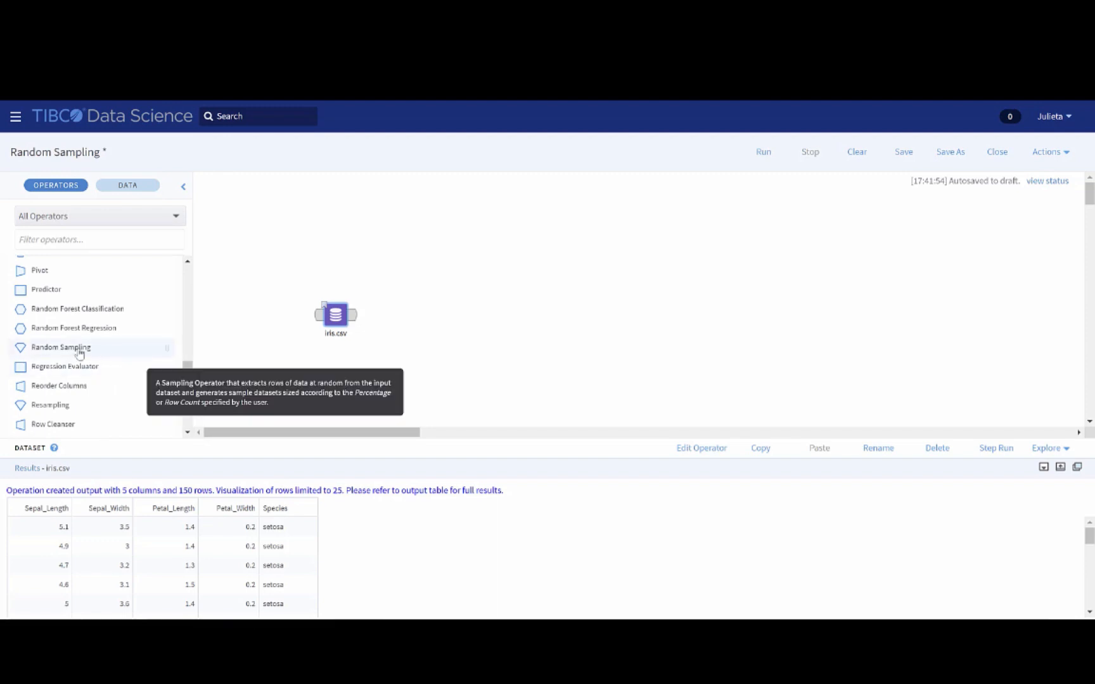
left_click_drag(79, 353, 415, 299)
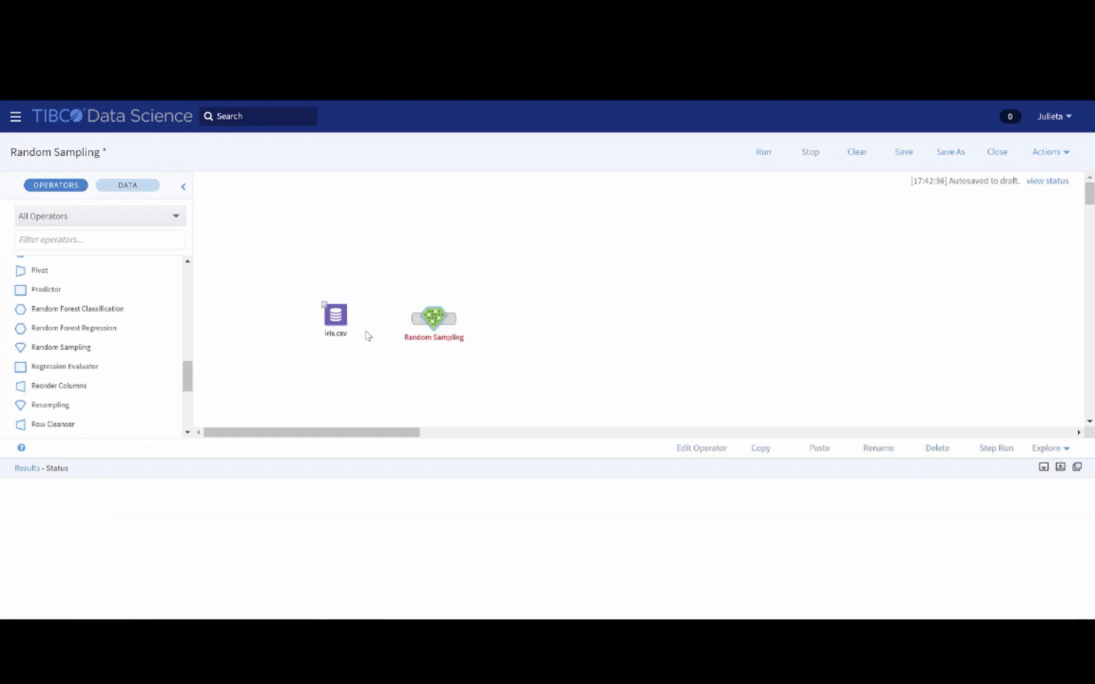
left_click_drag(348, 319, 442, 322)
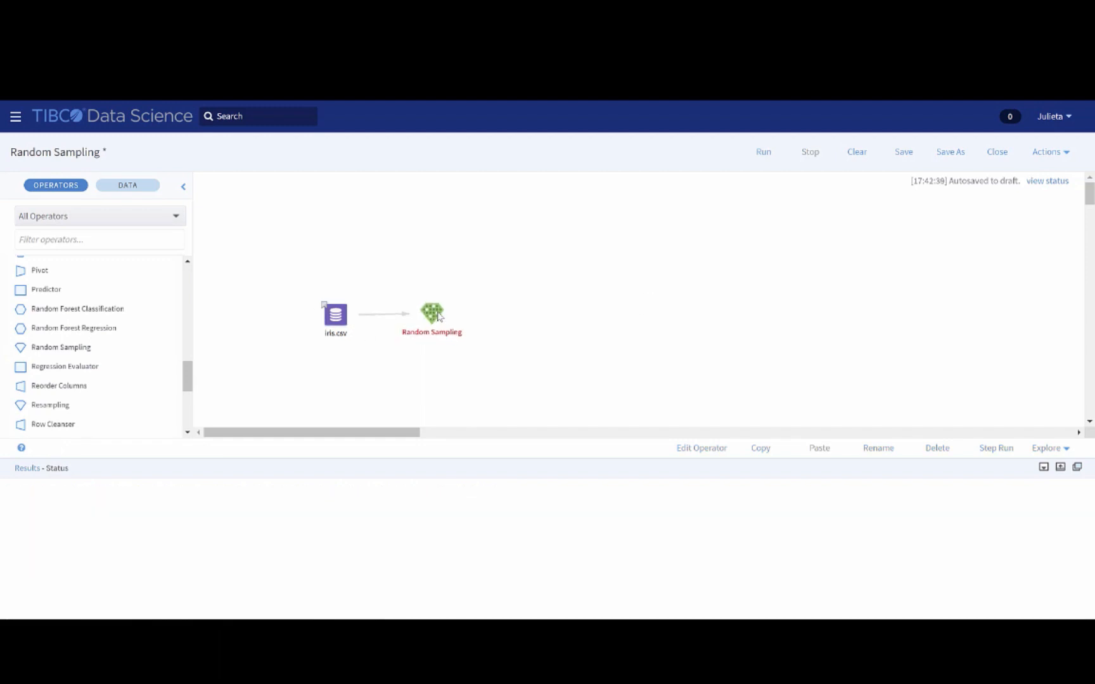
Configure the Random Sampling operator for 2 samples by percentage, with sample 1 at 80 and sample 2 at 20
left_click(440, 320)
right_click(439, 317)
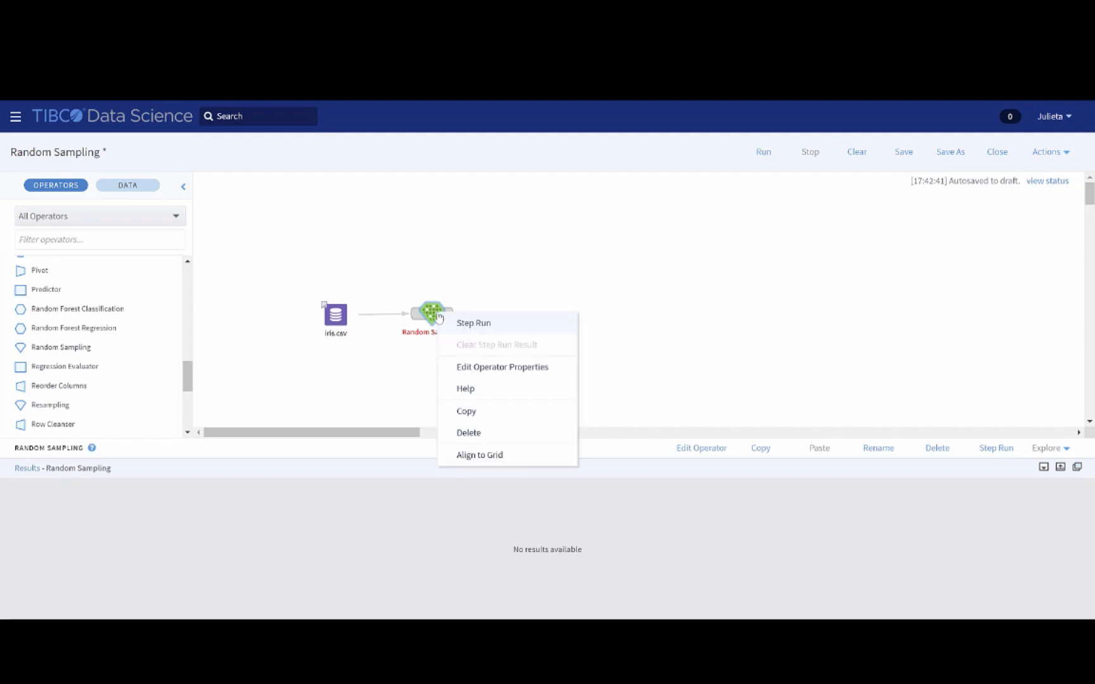
left_click(477, 366)
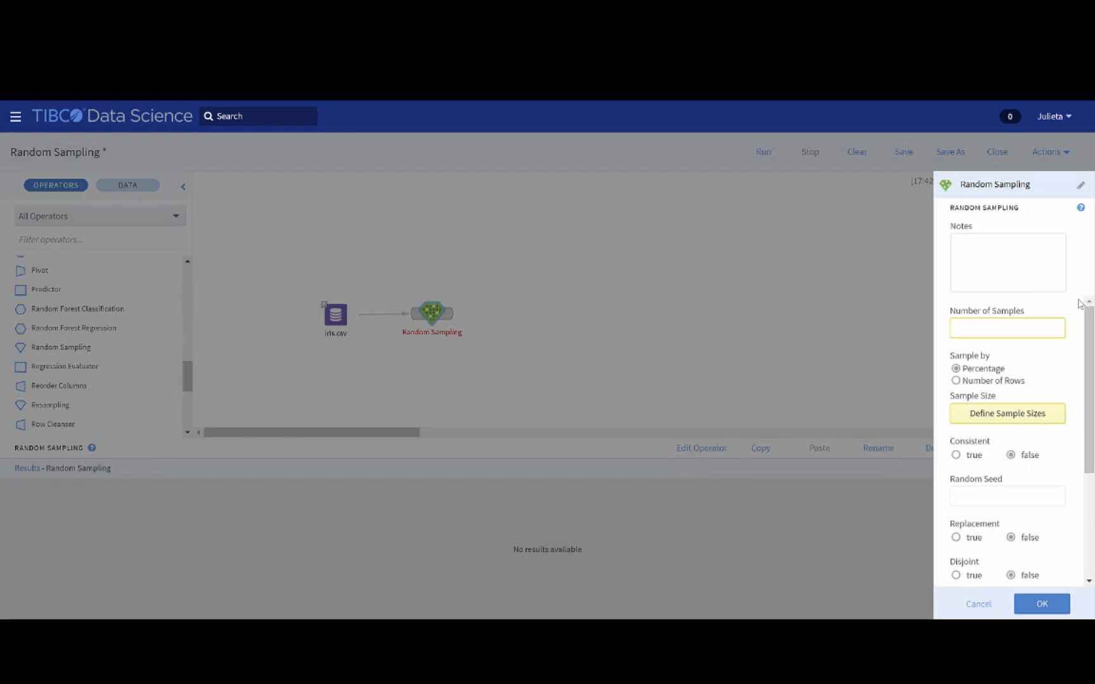
left_click(1055, 331)
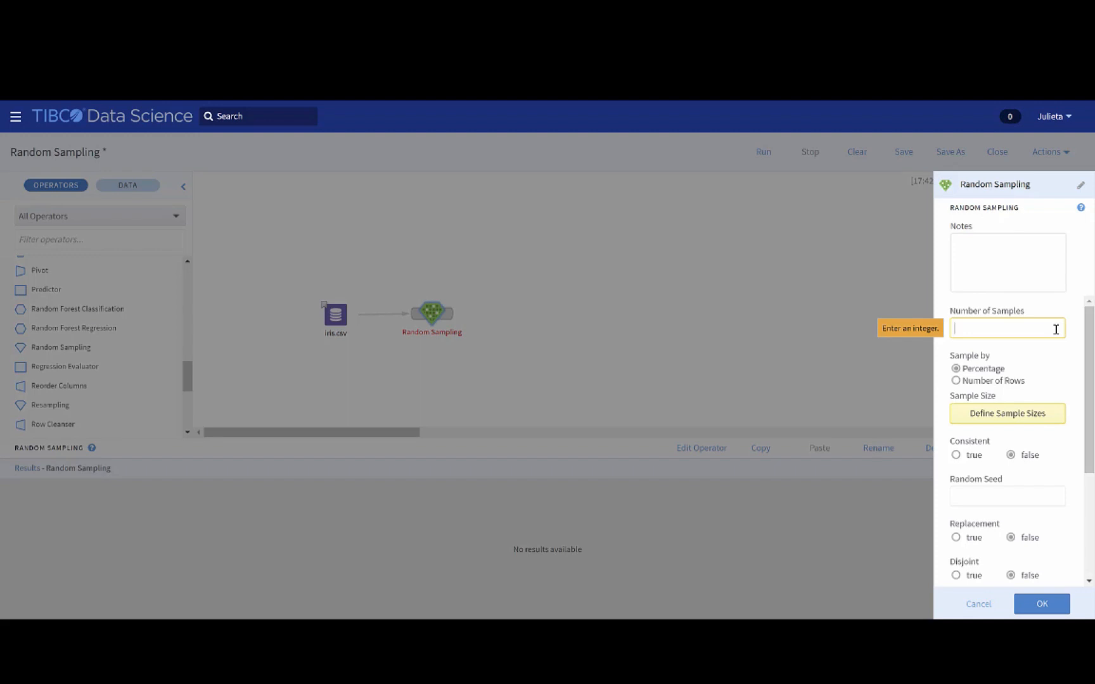
type("2")
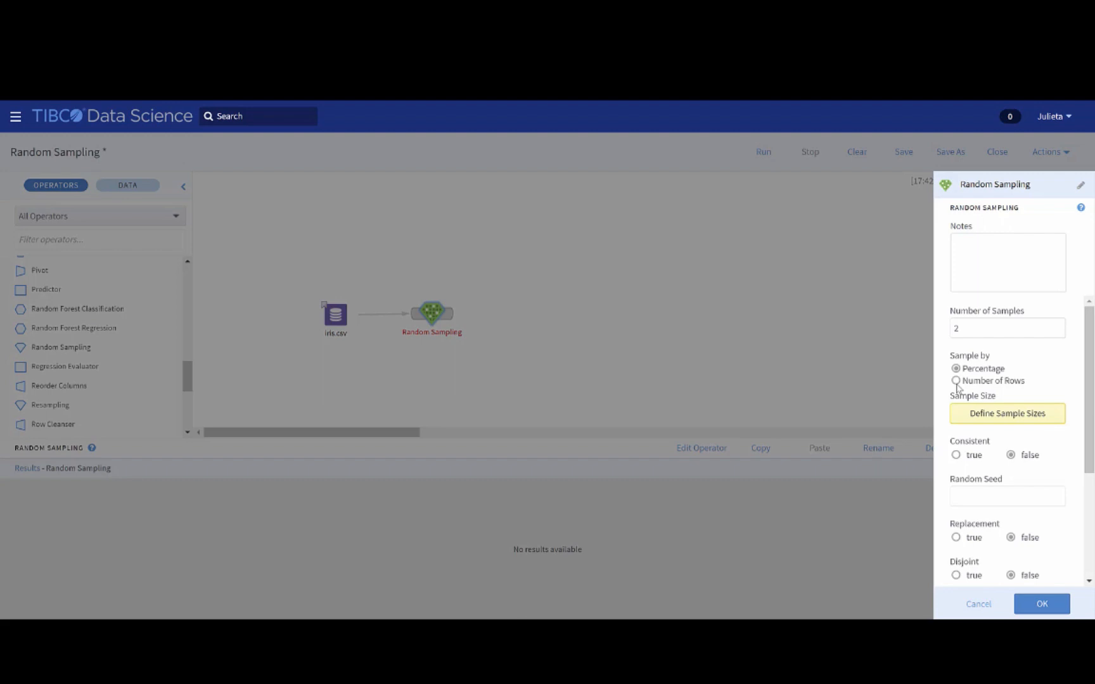
left_click(1057, 422)
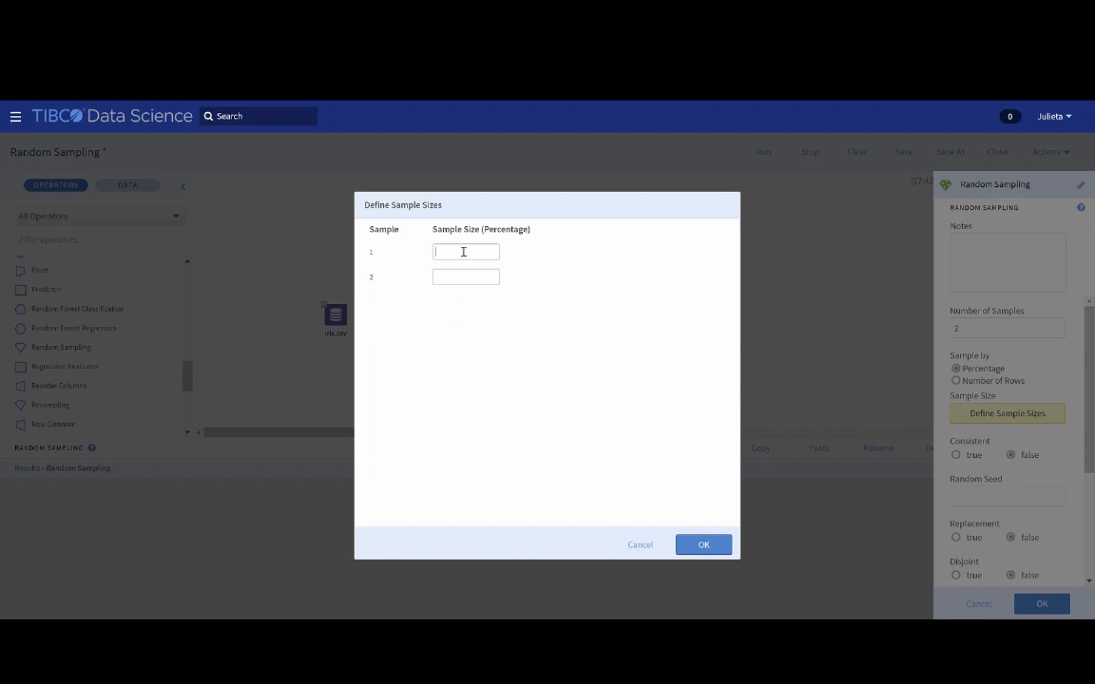
type("80")
left_click(460, 278)
type("20")
left_click(705, 545)
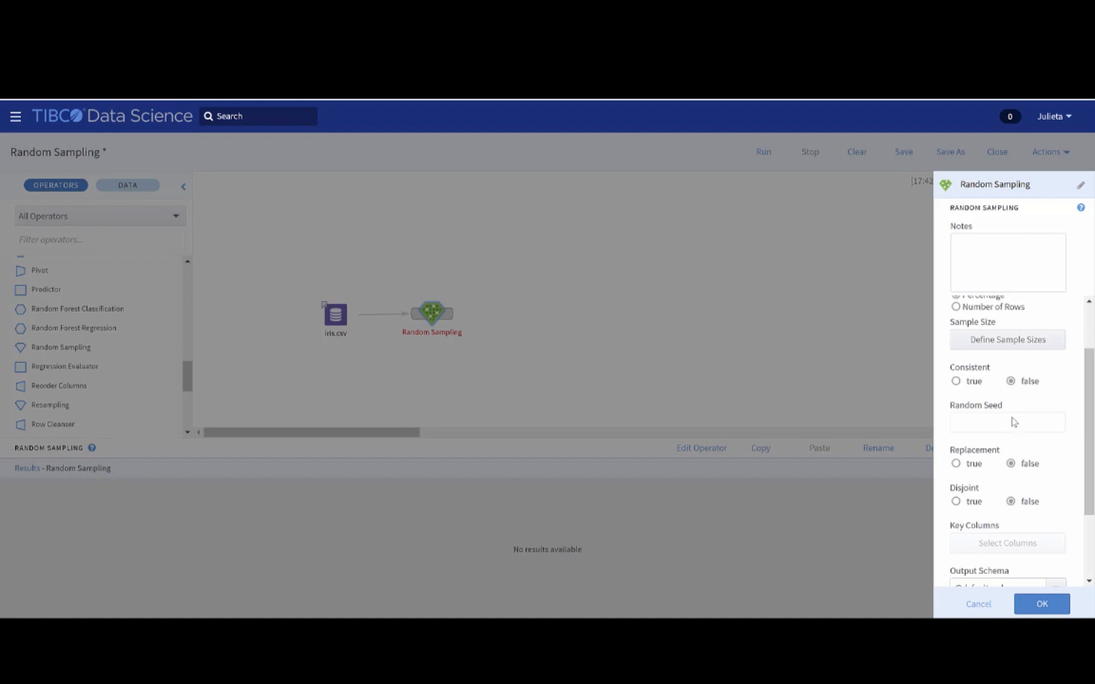
Make the random sampling consistent and set its random seed to 0.42
left_click_drag(1089, 433, 1092, 456)
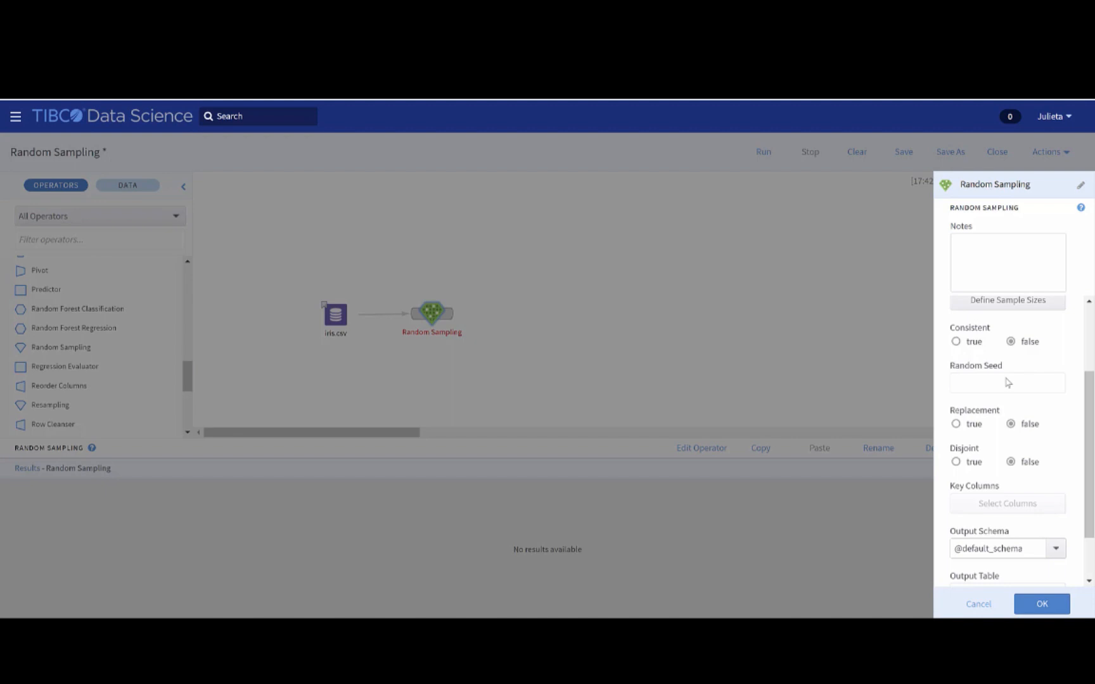
left_click(956, 341)
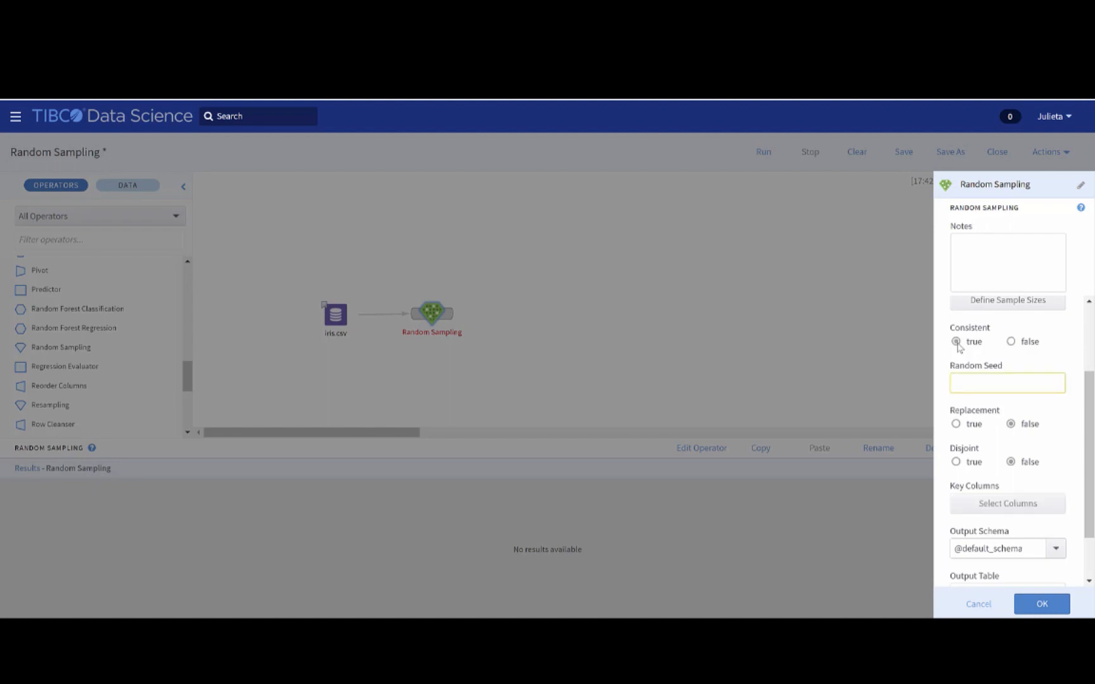
left_click(978, 381)
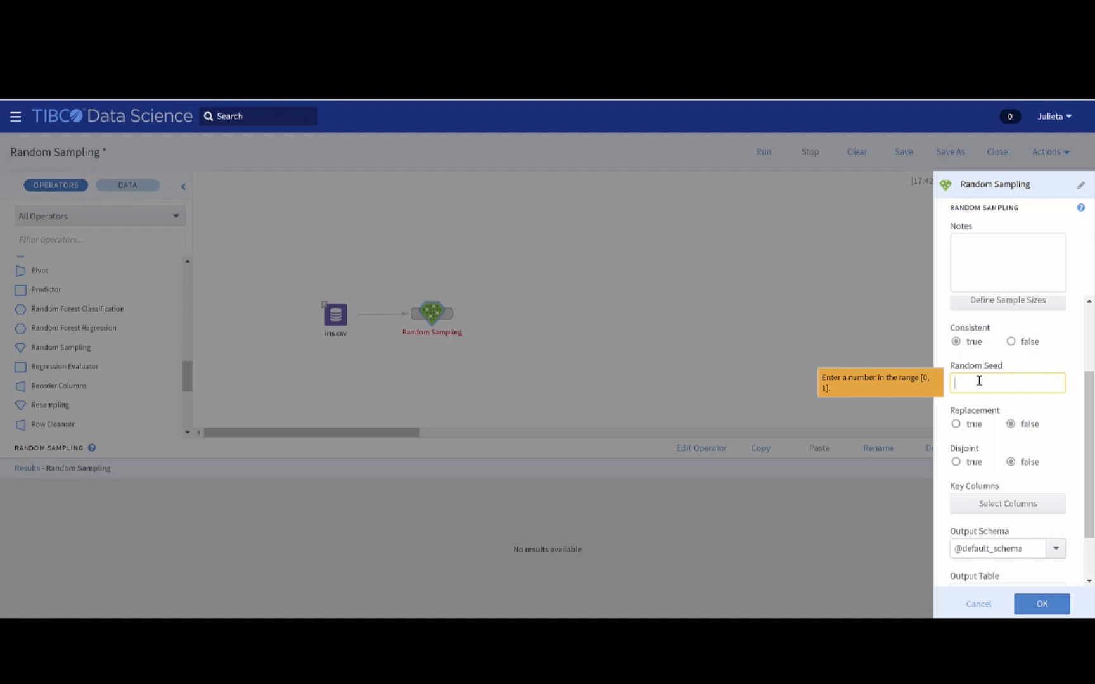
type("0.42")
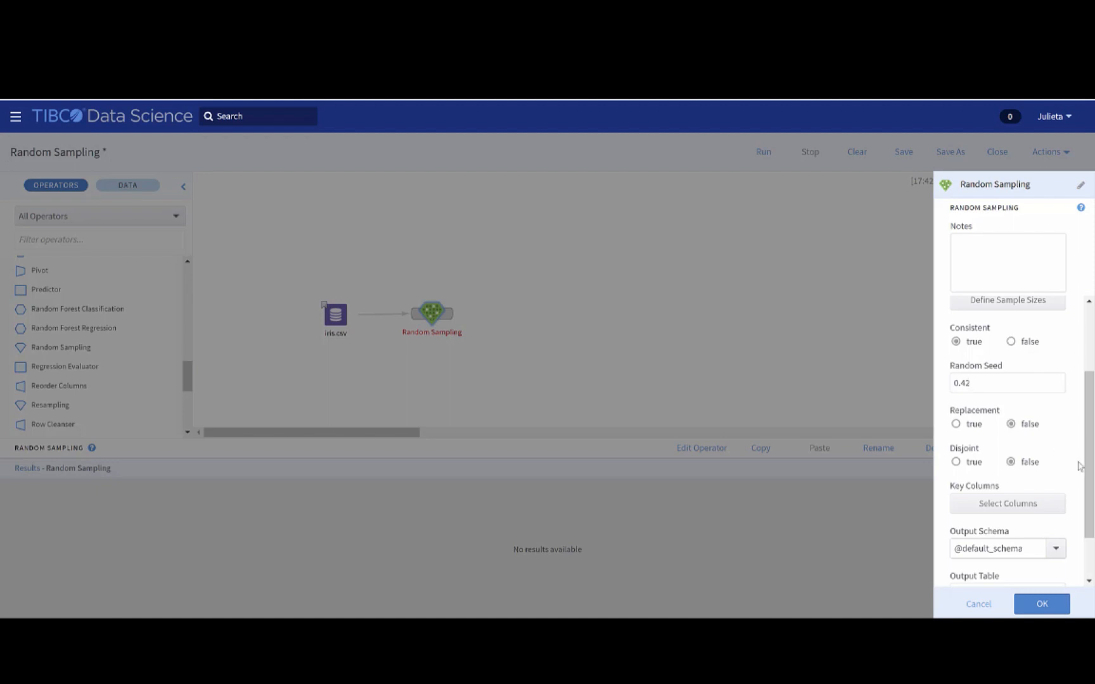
Select all iris columns as key columns for the Random Sampling operator
left_click_drag(1091, 466, 1092, 503)
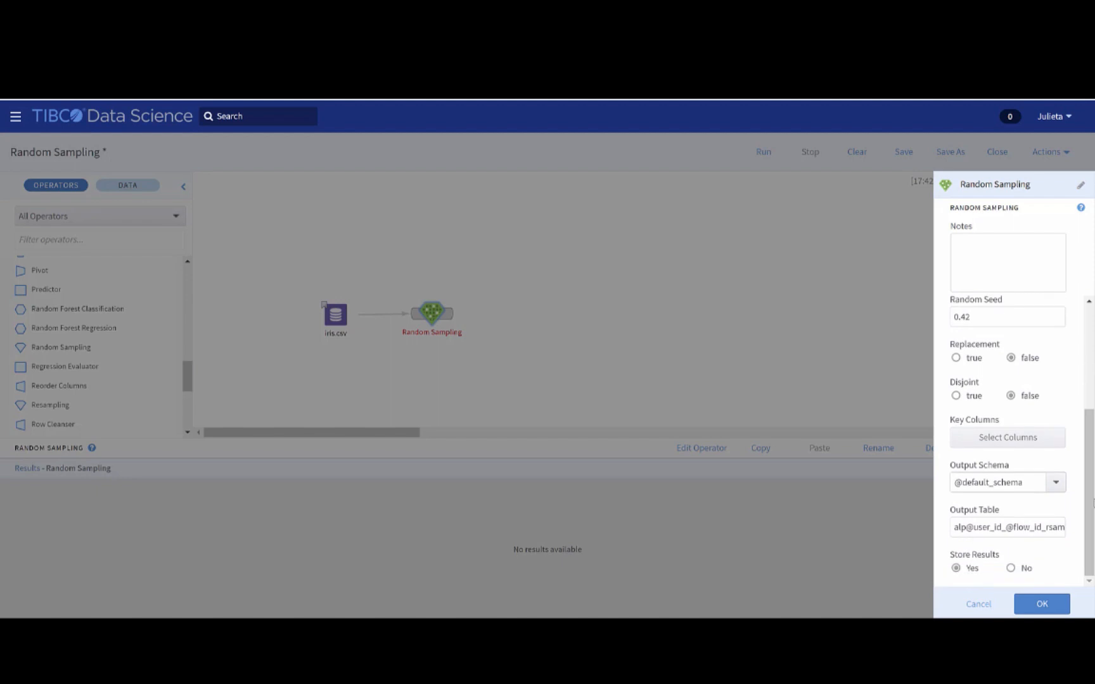
left_click(1008, 443)
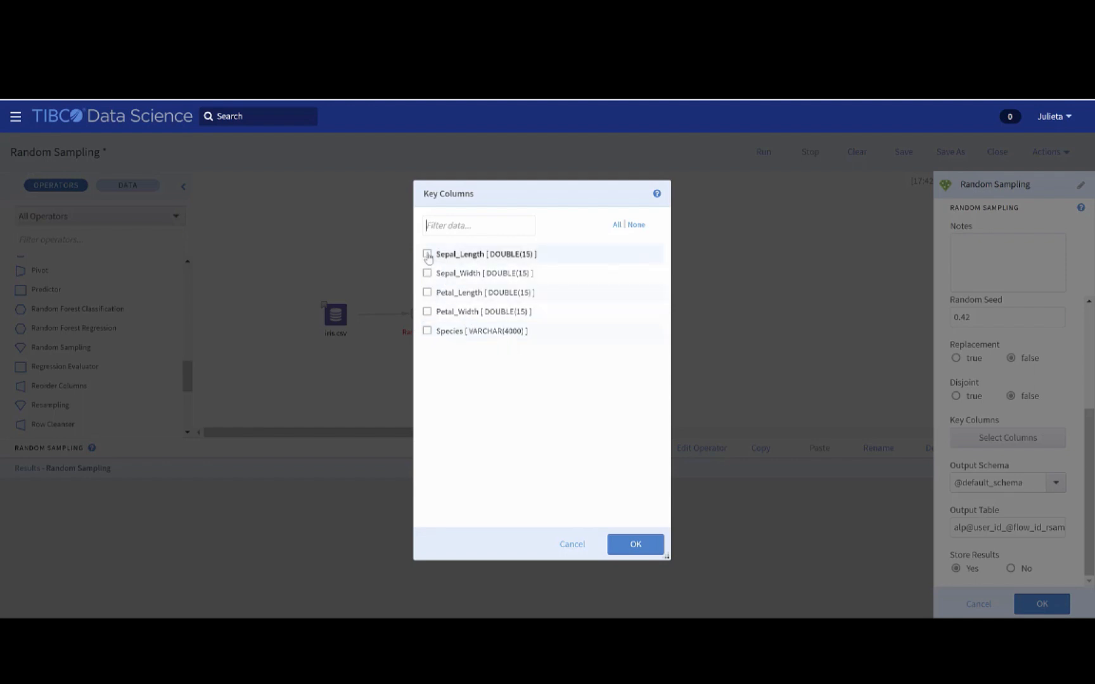
left_click(616, 225)
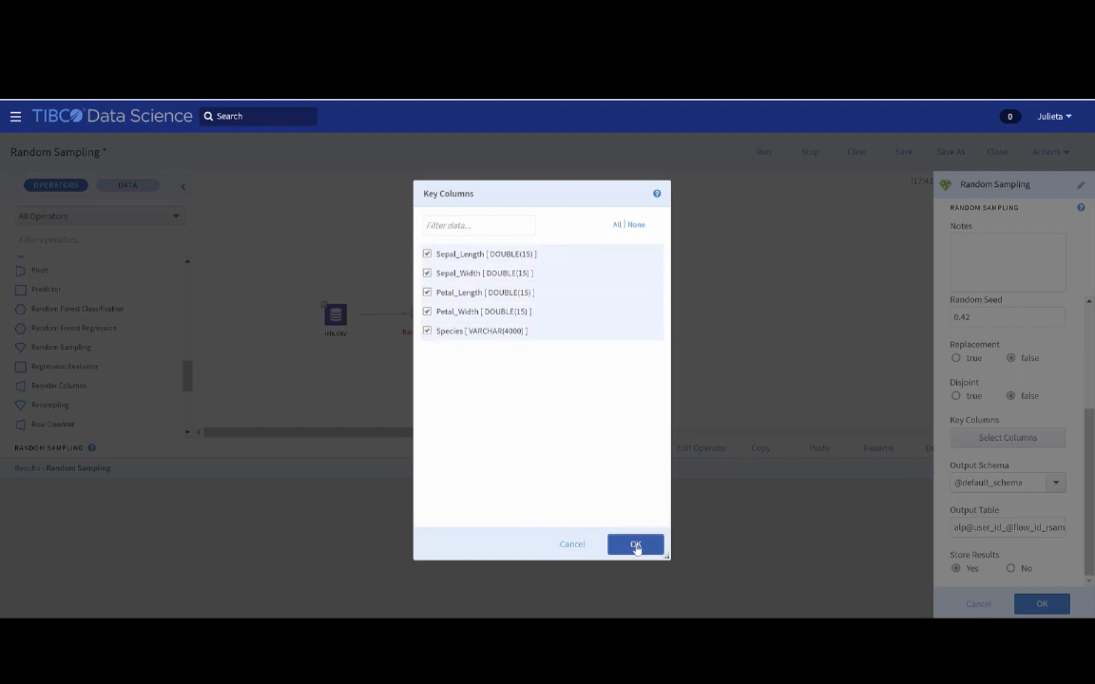
left_click(636, 545)
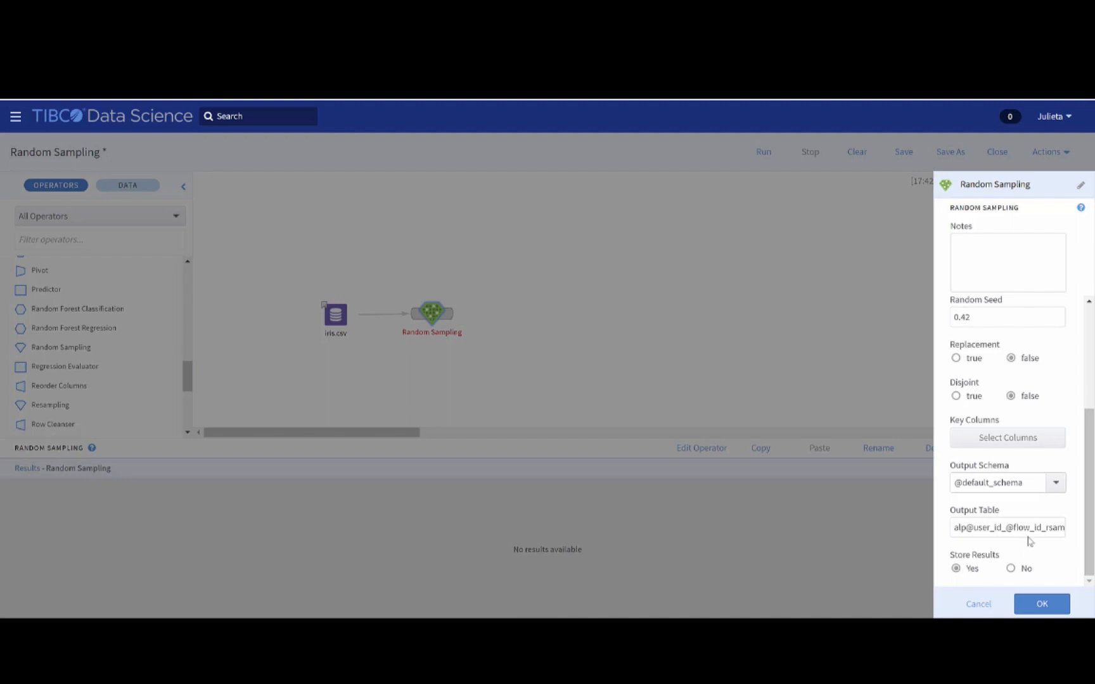
Set the Random Sampling operator's output schema to Datasets_s3 and accept its properties
left_click(1055, 485)
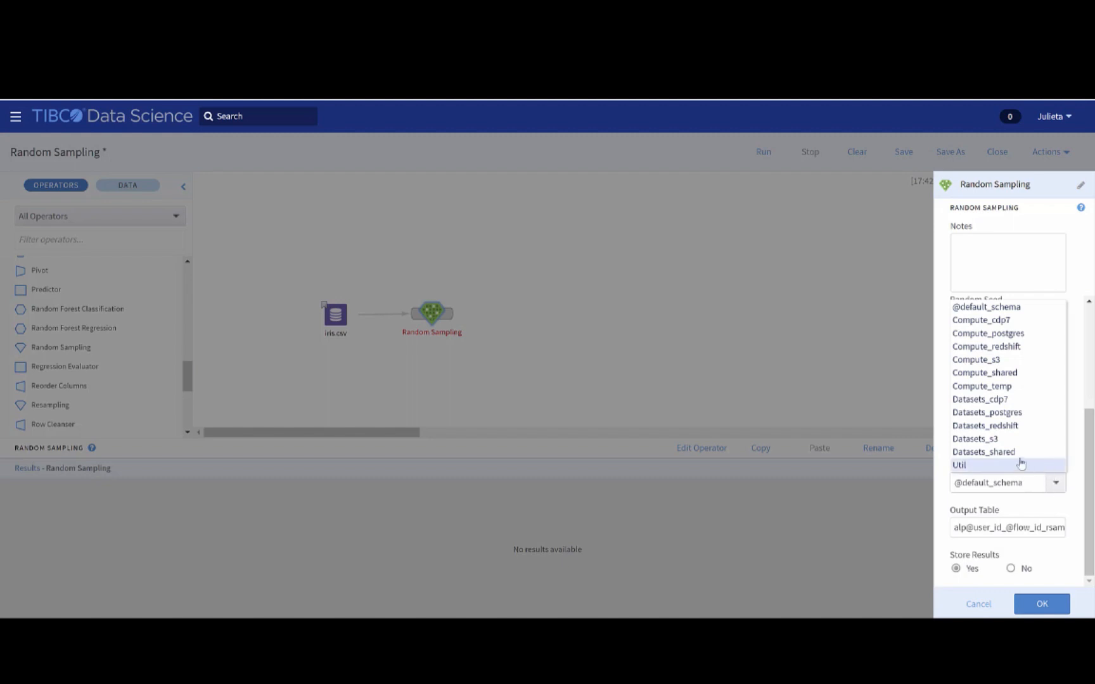
left_click(995, 439)
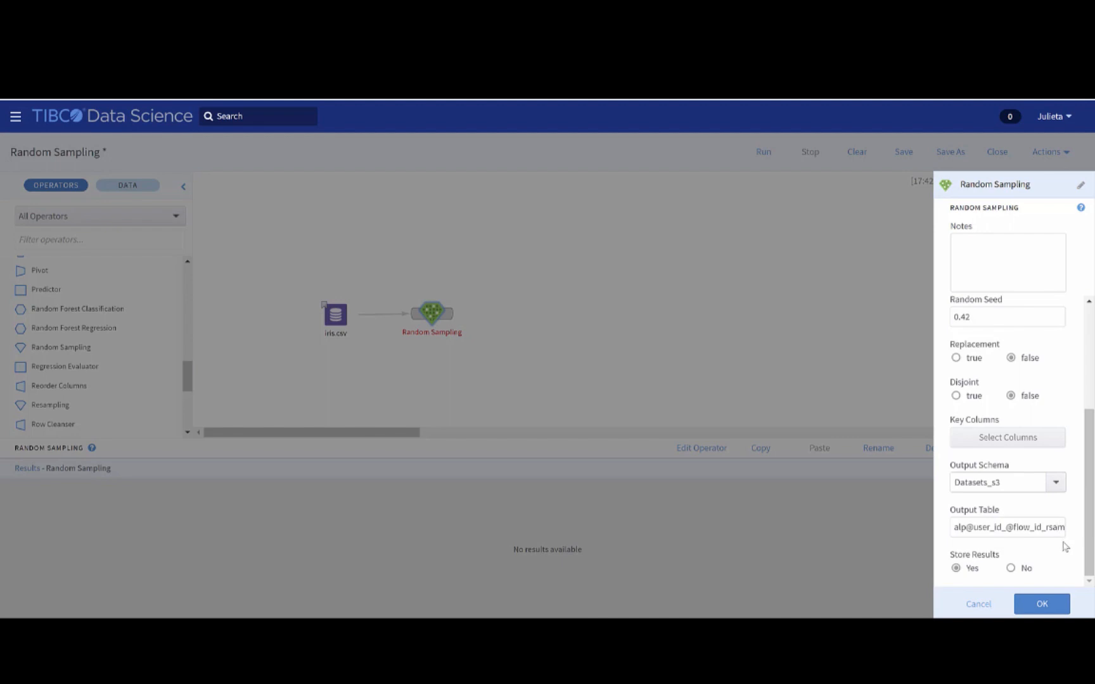
left_click(1042, 604)
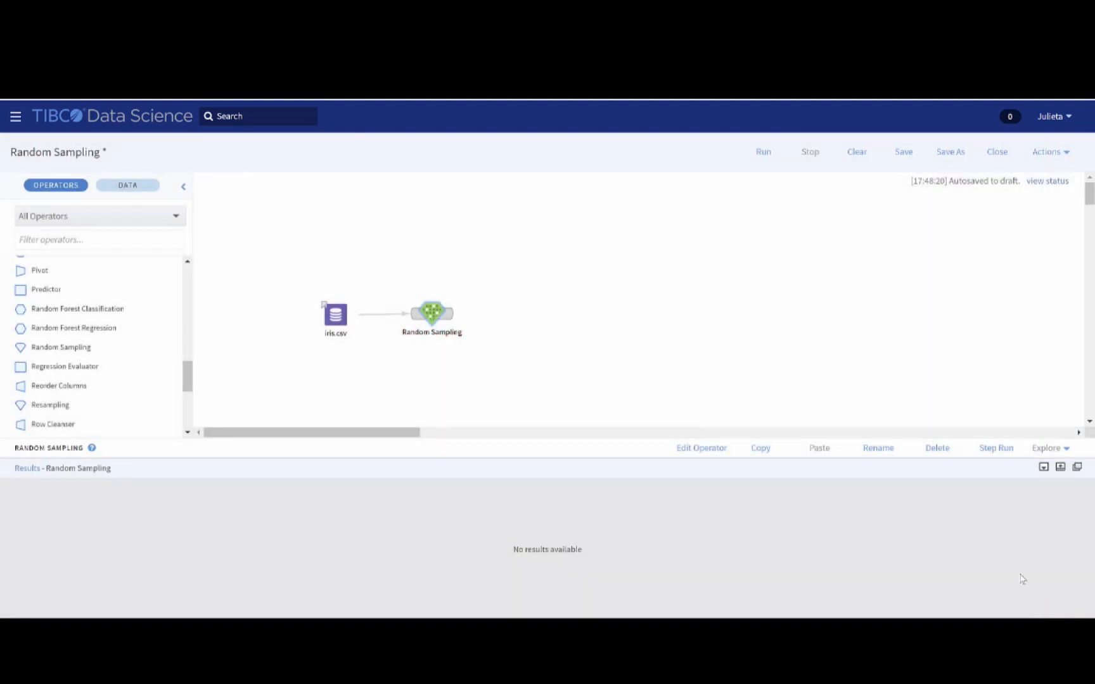
Add a Sample Selector operator above and beyond Random Sampling and connect Random Sampling to it
scroll(141, 347, "down", 1)
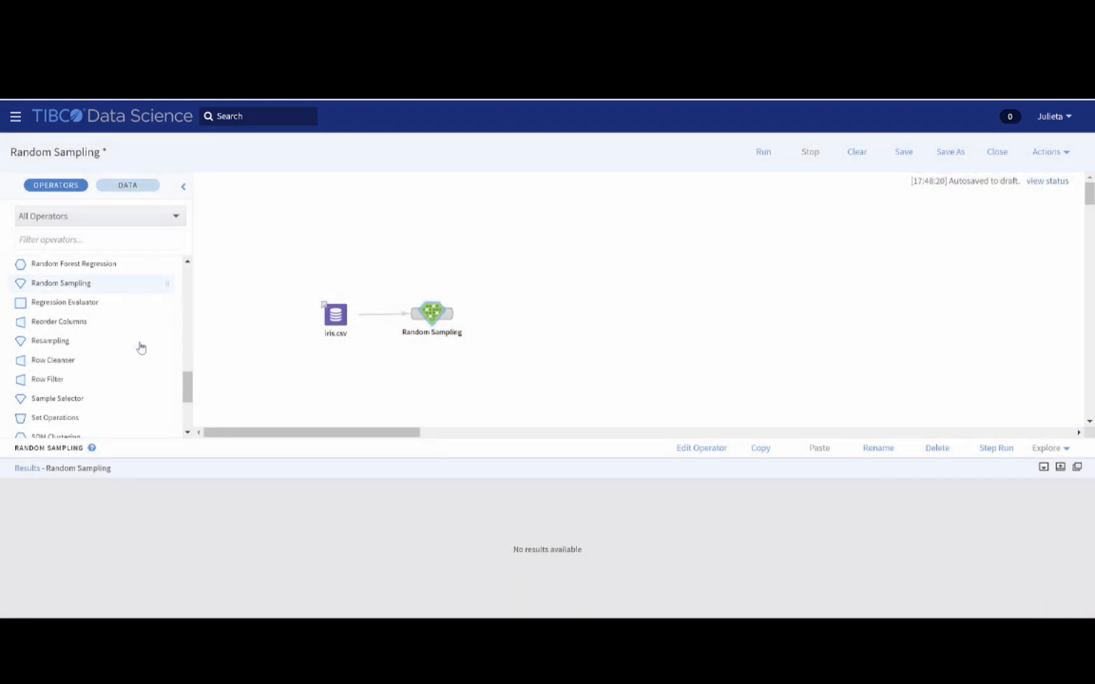
left_click_drag(73, 399, 510, 257)
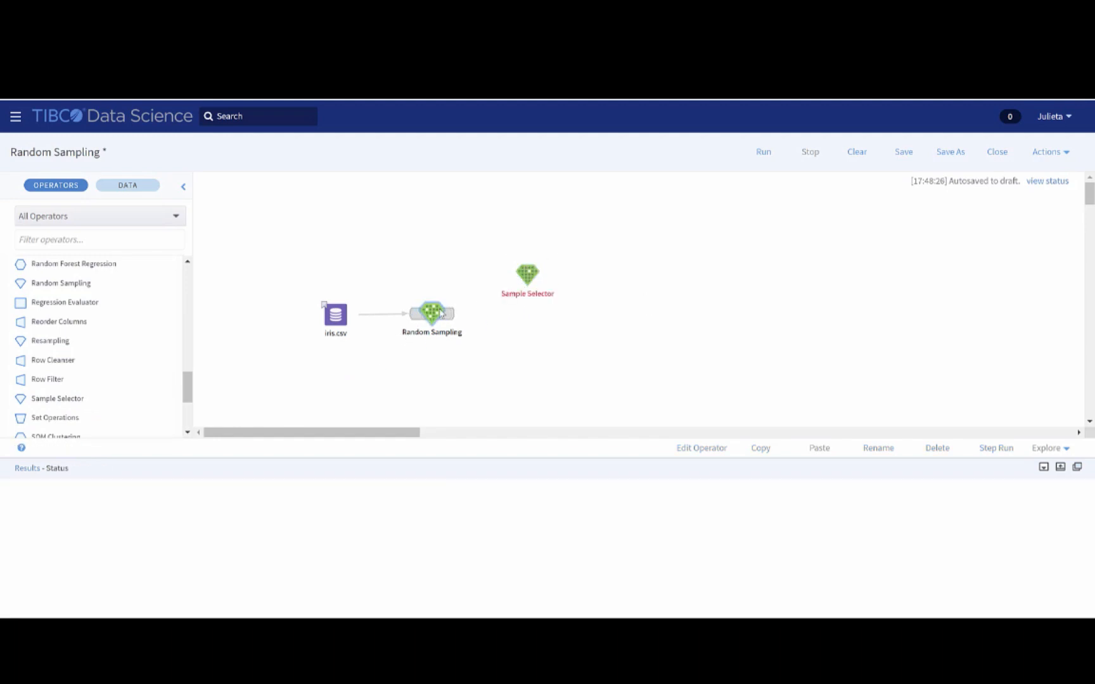
left_click_drag(441, 313, 531, 274)
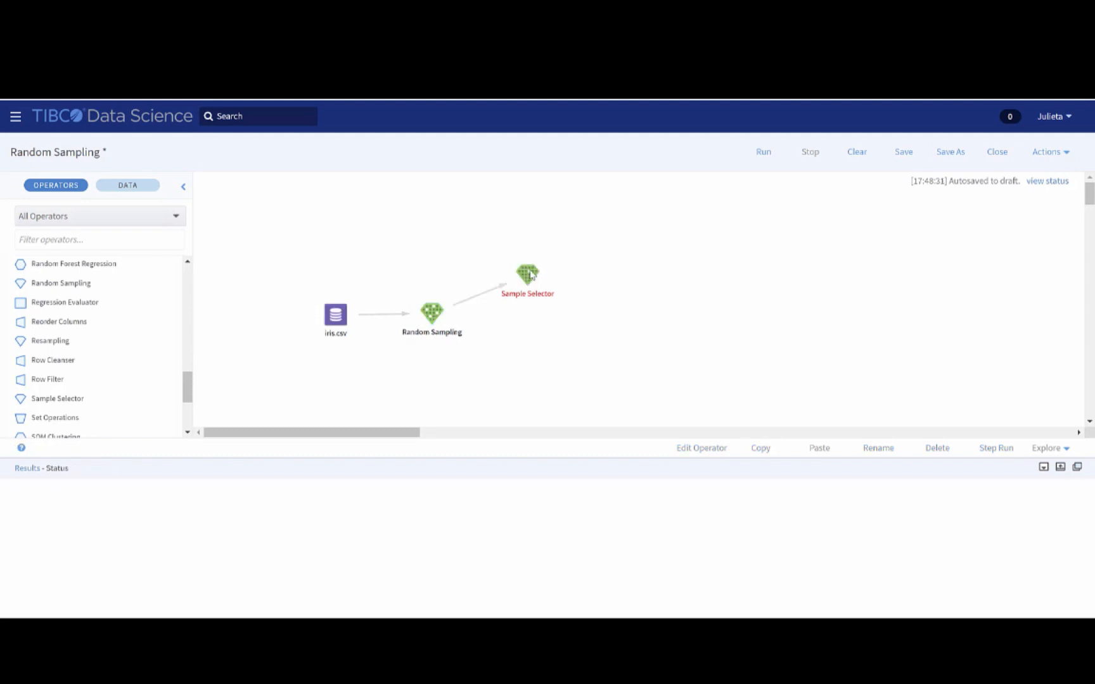
Set the Sample Selector to Sample 1 (80%) and rename it "Training sample Selector"
right_click(531, 274)
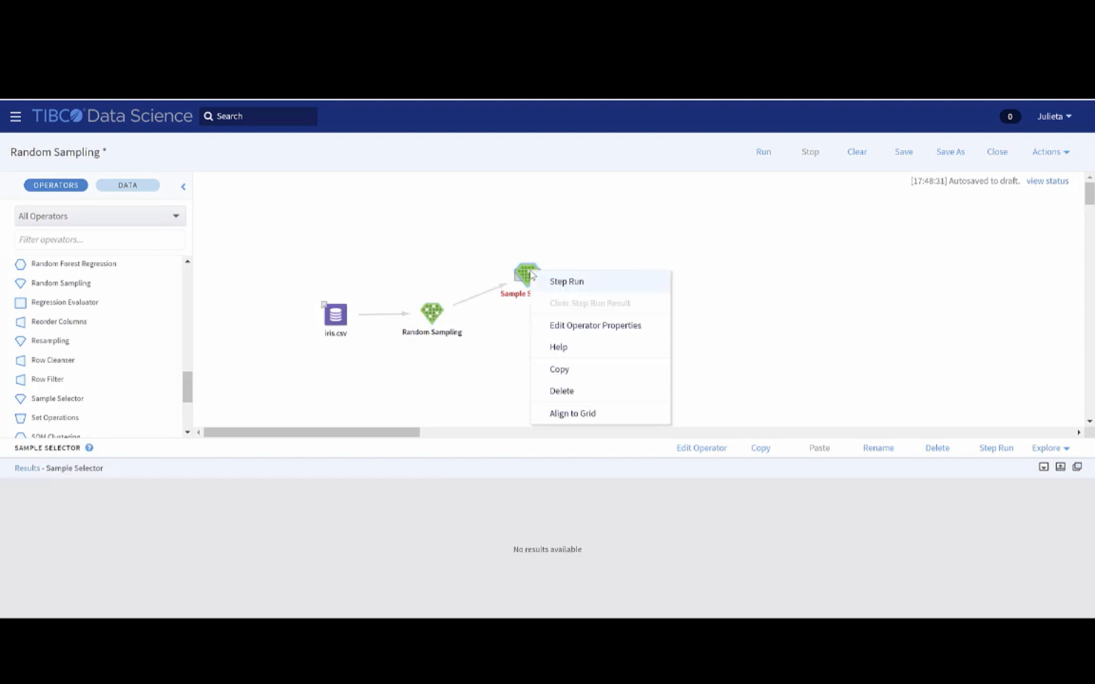
left_click(586, 327)
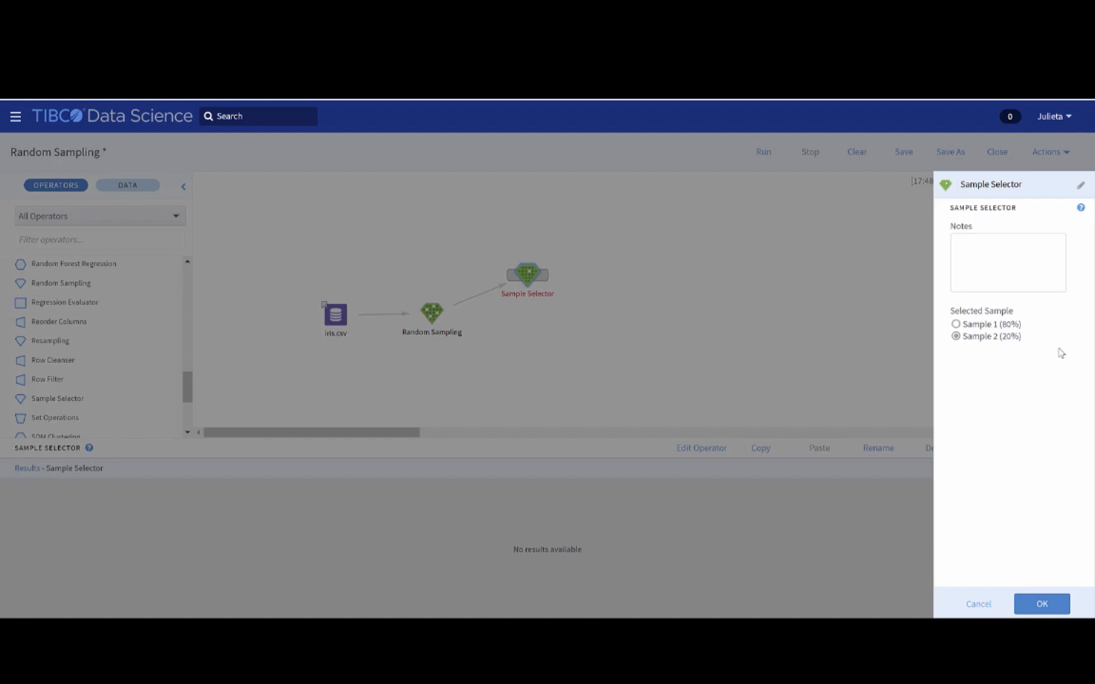
left_click(956, 324)
left_click(1081, 185)
left_click_drag(961, 184, 965, 184)
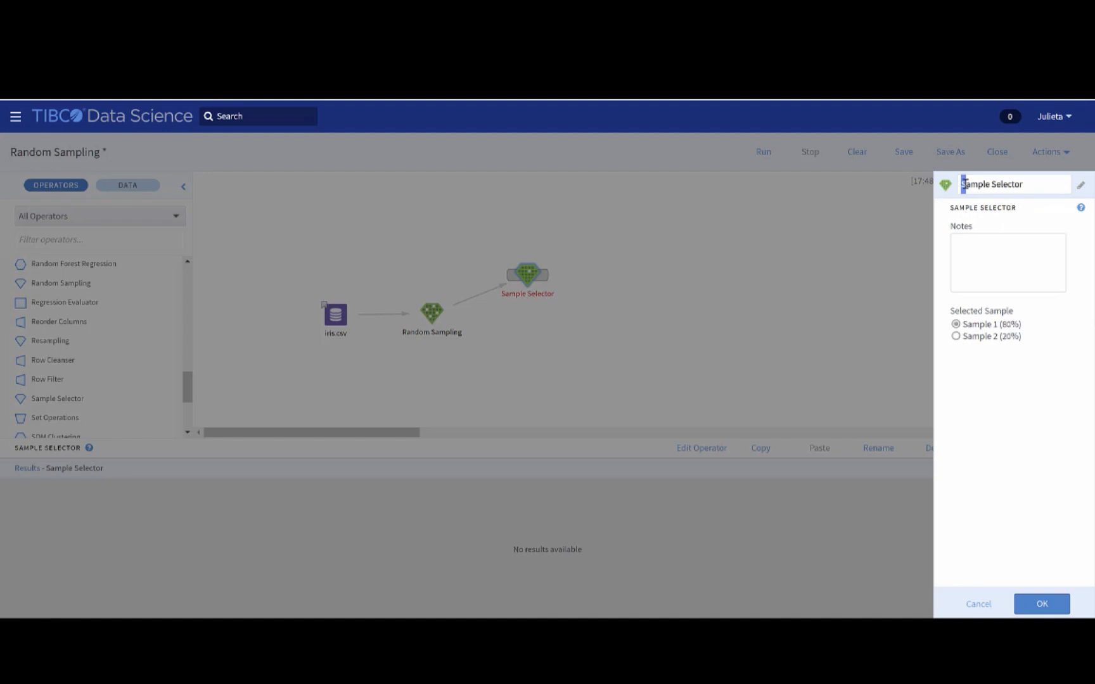
type("Training s")
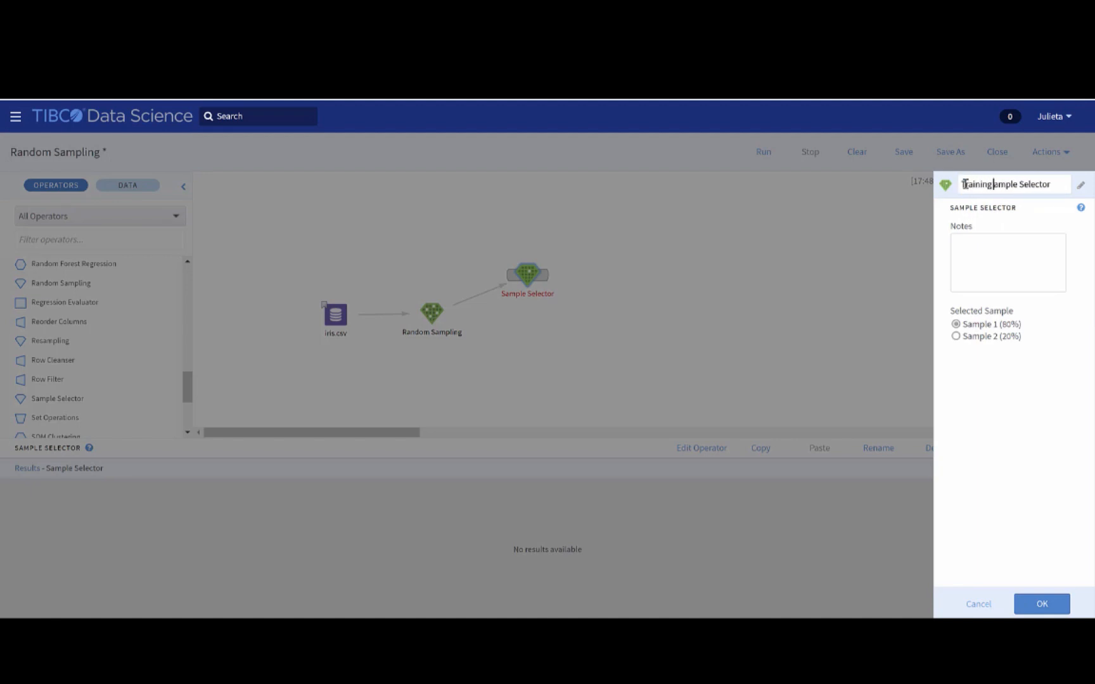
left_click(1049, 605)
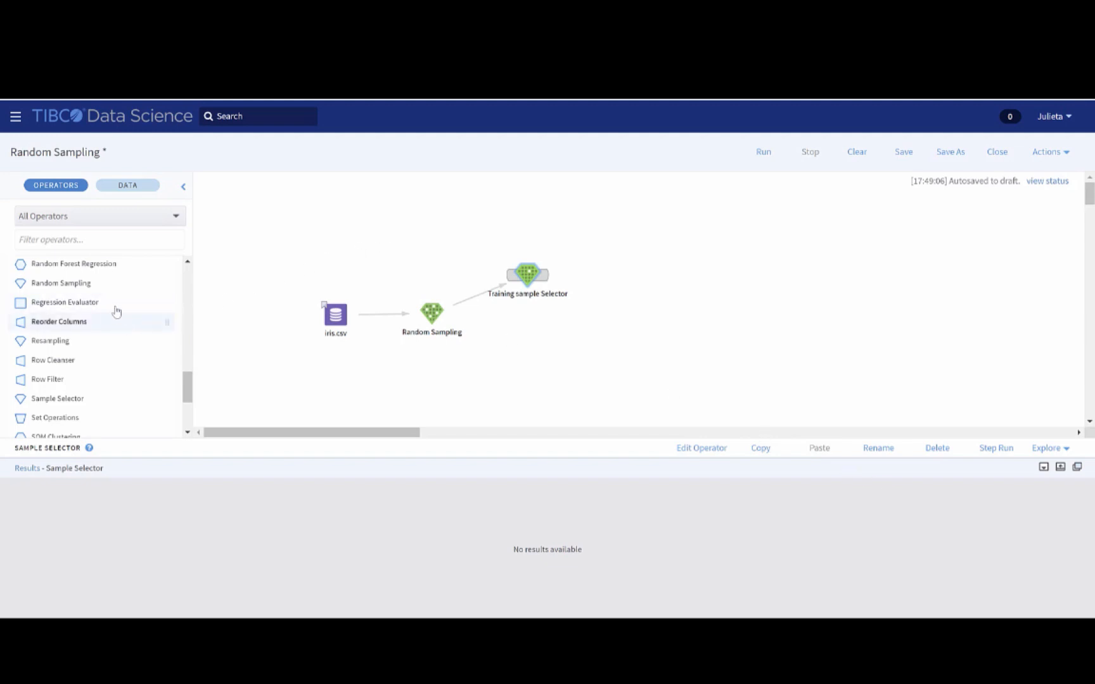
Add a second Sample Selector below the training selector and connect Random Sampling to it
scroll(80, 313, "down", 3)
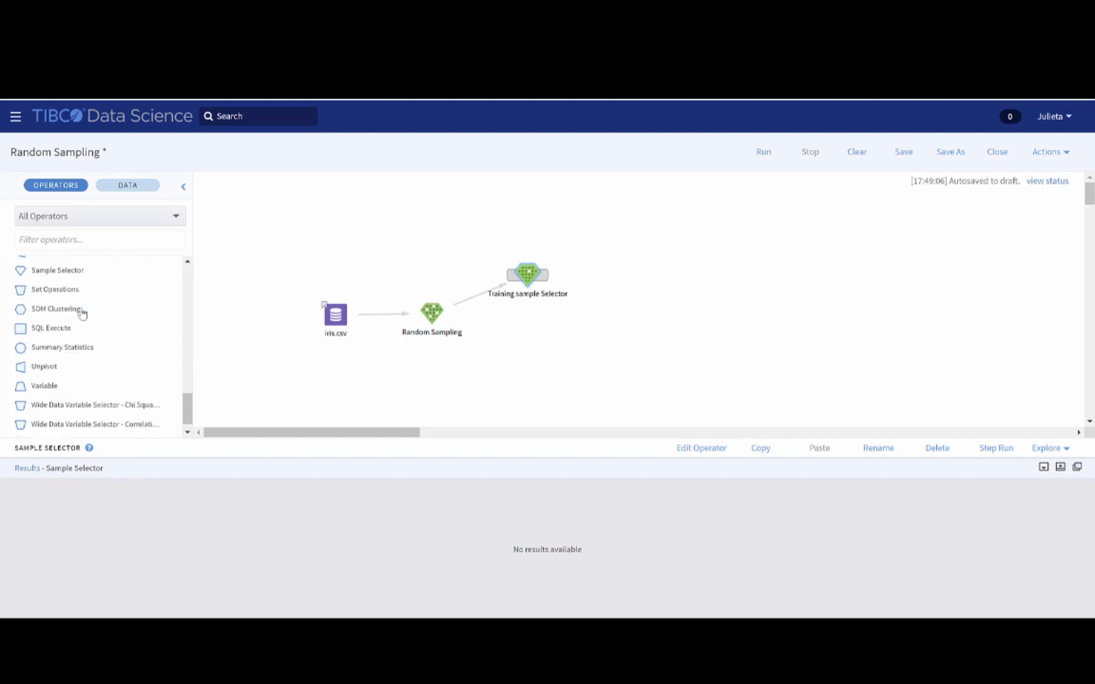
left_click_drag(61, 271, 517, 338)
left_click_drag(457, 315, 549, 360)
Accept Sample 2 (20%) for the second Sample Selector and rename it "Testing Sample Selector"
double_click(537, 355)
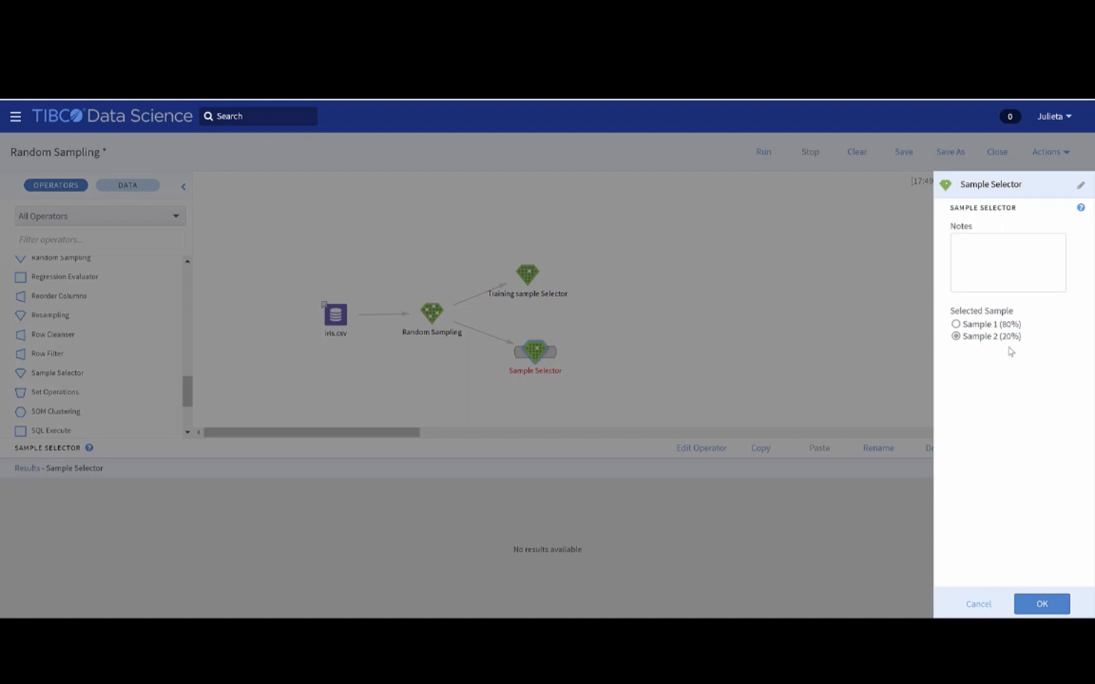
left_click(1060, 599)
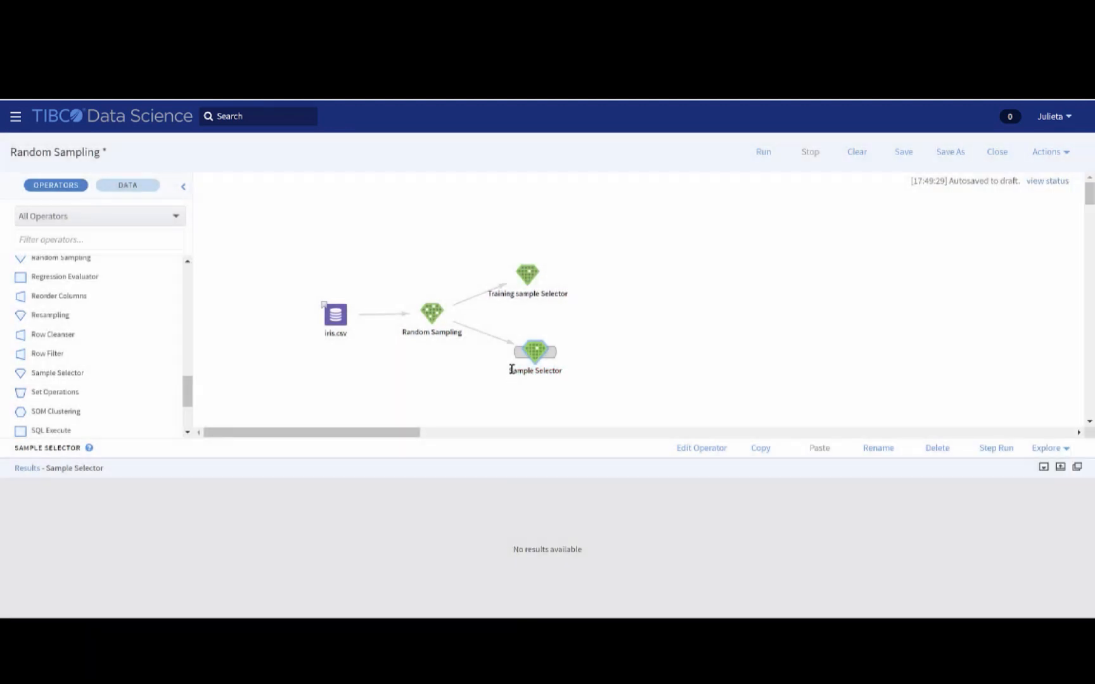
left_click(512, 369)
type("Testing")
left_click(714, 382)
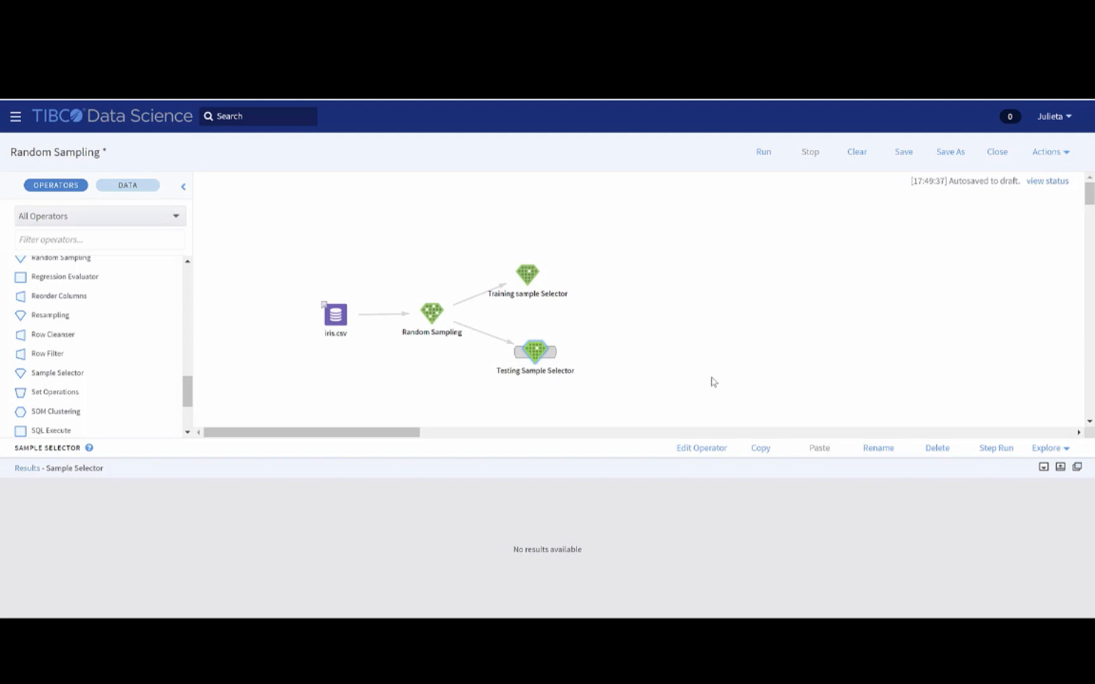